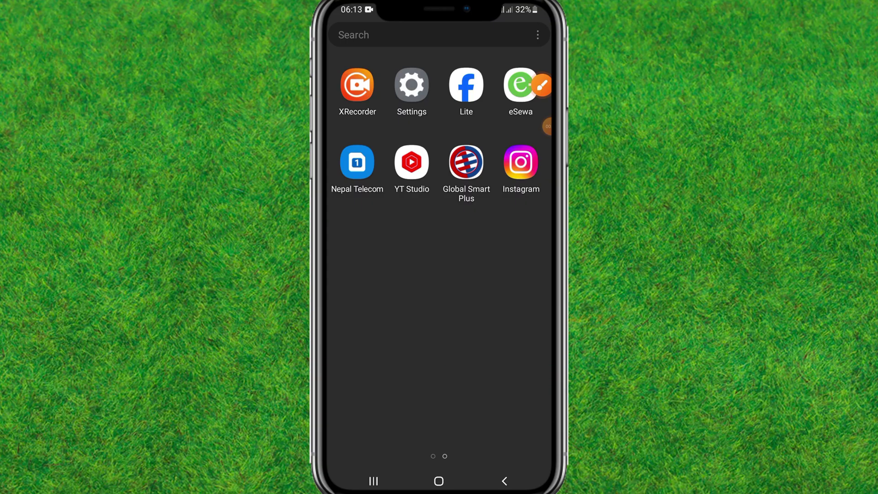
Launch Instagram and bring up its Settings and activity page.
click(521, 163)
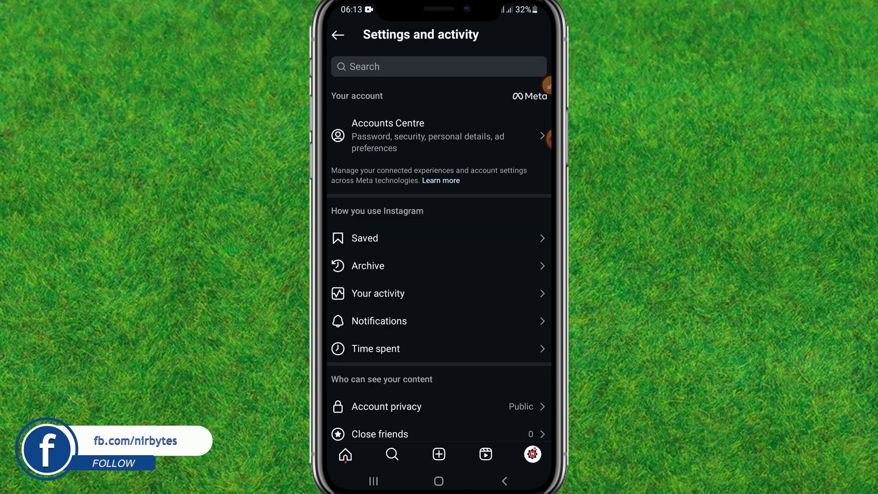
mouse_move(535, 131)
mouse_down()
mouse_move(407, 129)
mouse_move(461, 117)
mouse_move(512, 157)
mouse_move(507, 209)
mouse_up()
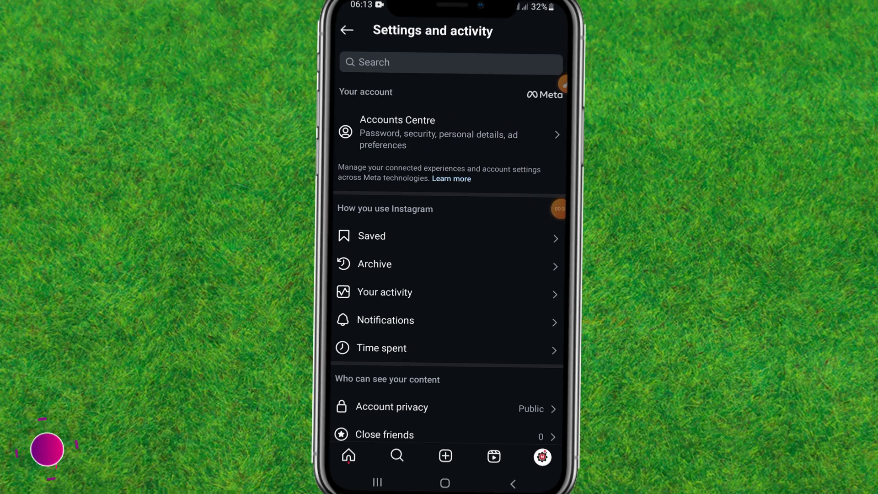
Go from Accounts Centre through Your information and permissions to Download your information.
click(388, 131)
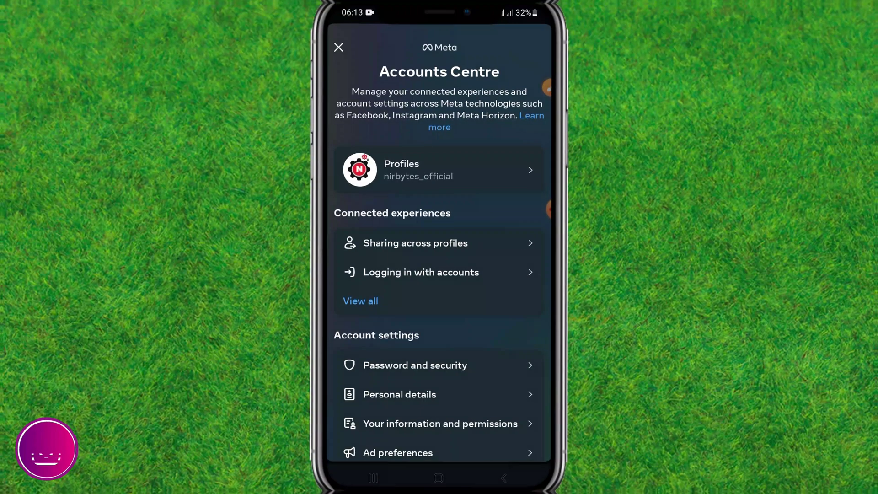
scroll(440, 275, down, 3)
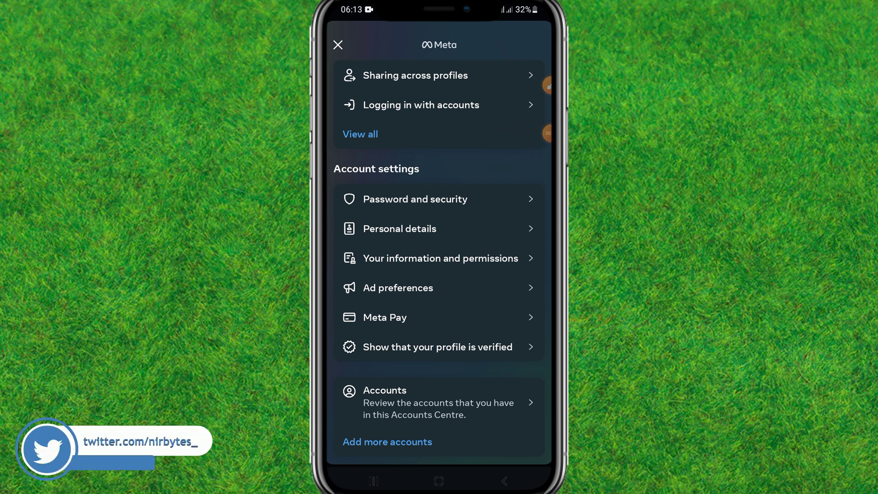
click(441, 258)
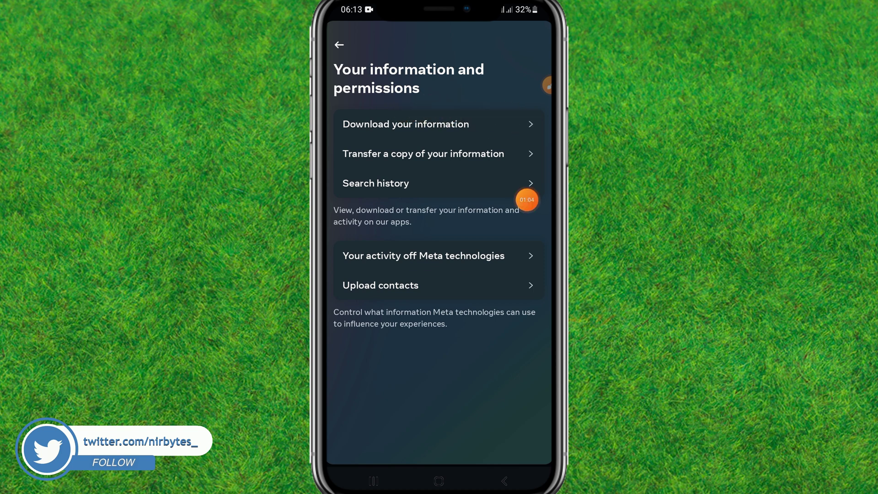
click(406, 124)
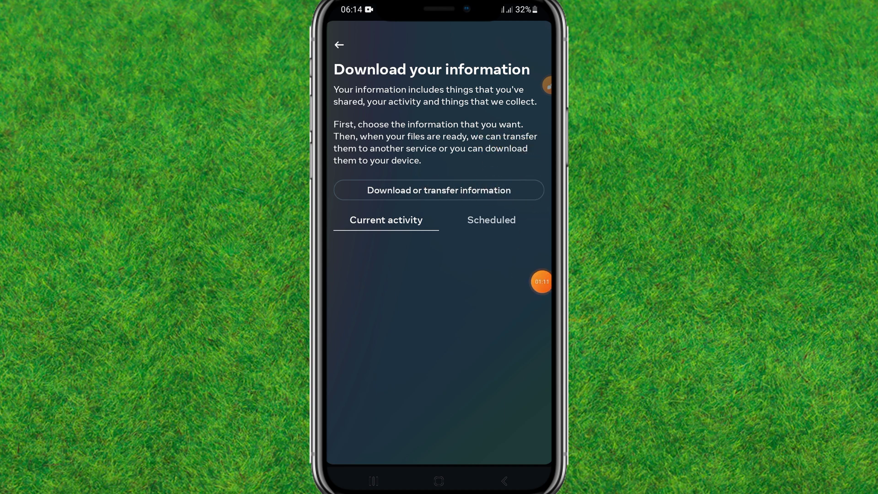
Begin a download or transfer request limited to Some of your information.
click(438, 190)
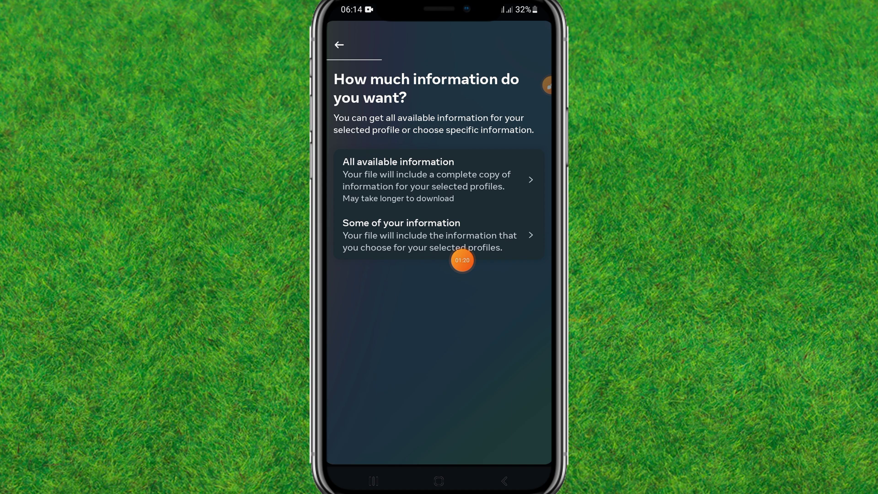
click(429, 235)
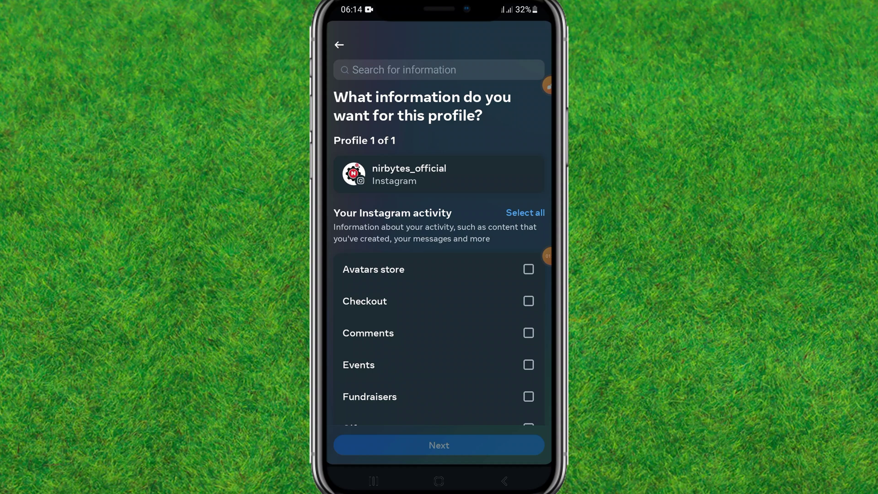
scroll(439, 256, down, 4)
scroll(439, 256, down, 3)
scroll(439, 257, down, 5)
scroll(439, 257, down, 3)
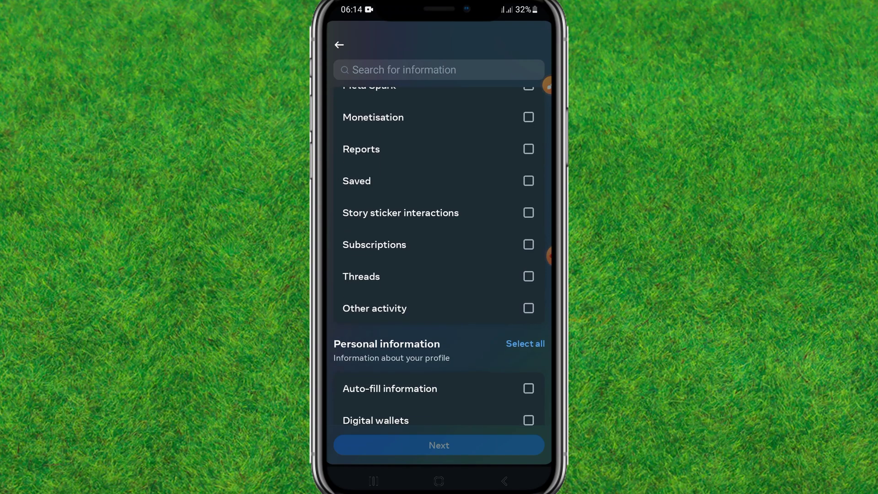
scroll(439, 257, down, 2)
scroll(439, 256, down, 4)
scroll(440, 257, down, 2)
scroll(439, 257, down, 4)
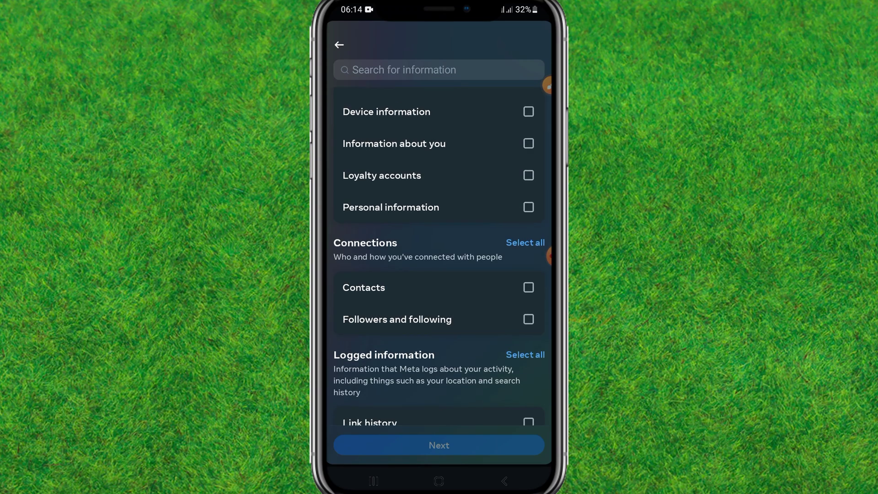
scroll(439, 257, down, 3)
Tick Followers and following under Connections and continue.
mouse_move(549, 254)
mouse_down()
mouse_move(426, 215)
mouse_move(542, 274)
mouse_up()
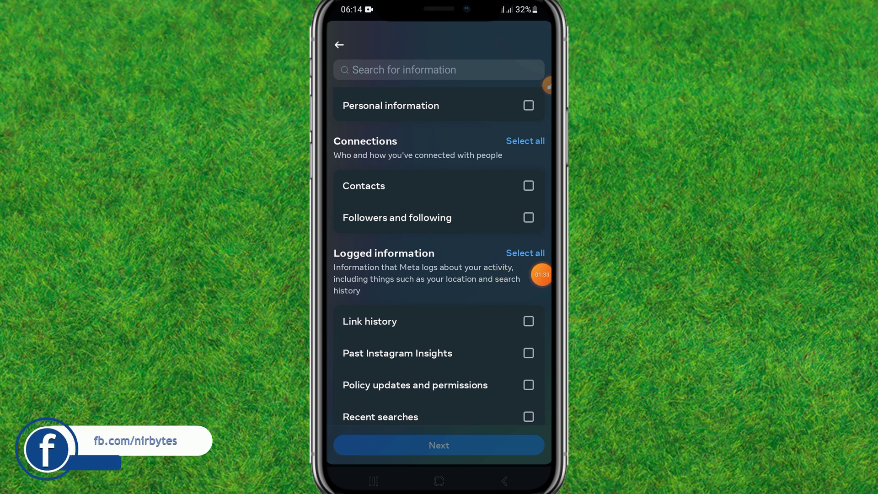
click(529, 218)
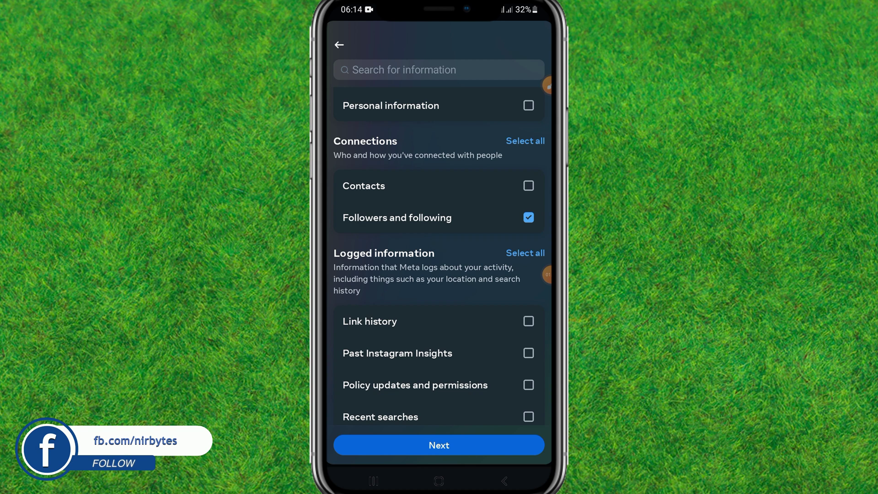
click(445, 445)
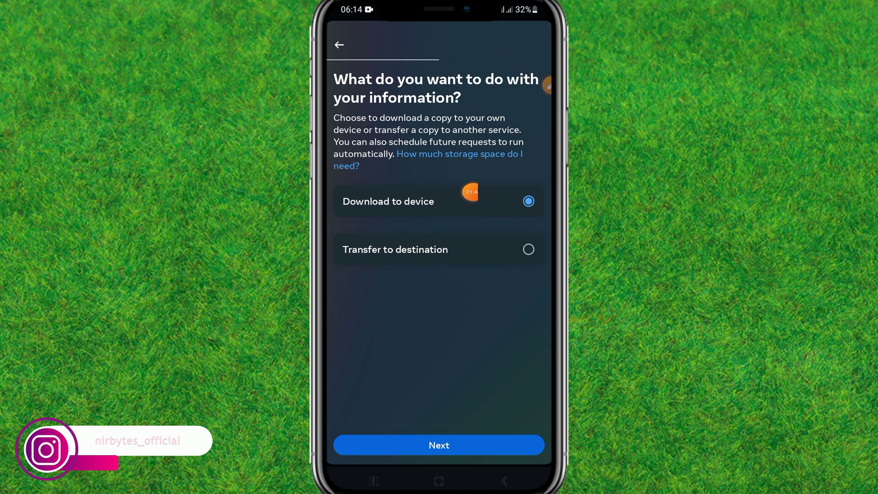
Confirm Download to device and create the HTML files.
click(439, 445)
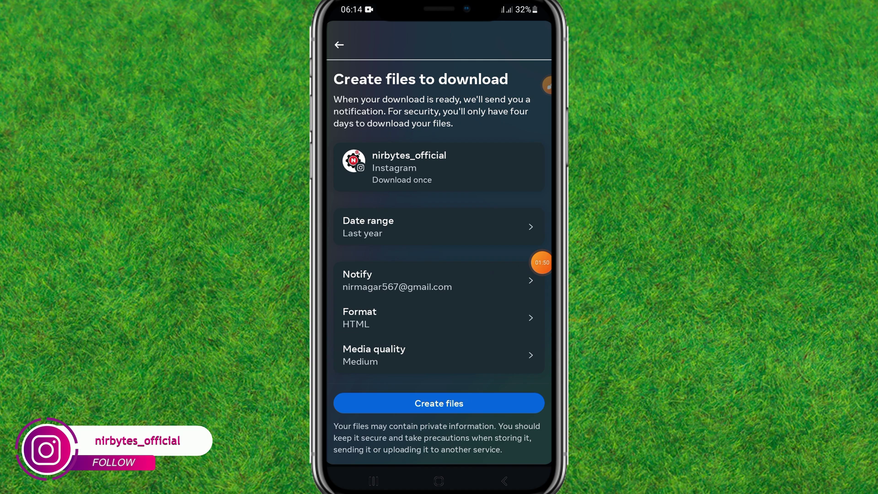
click(440, 404)
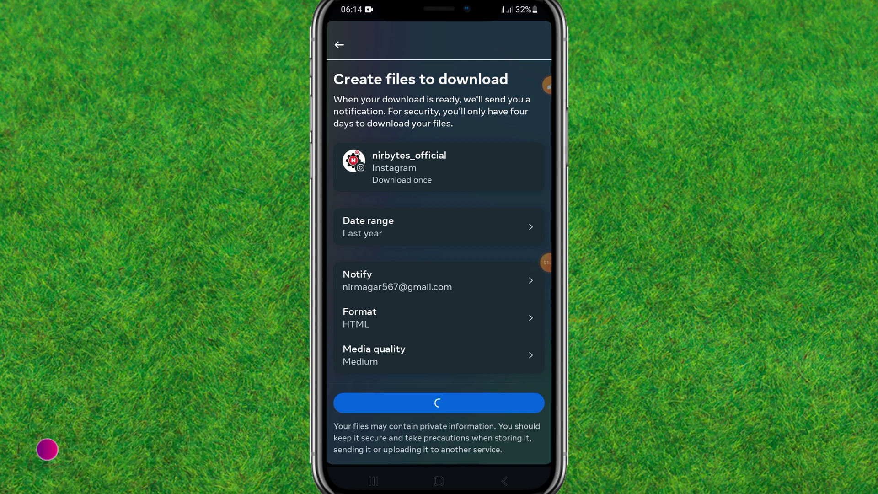